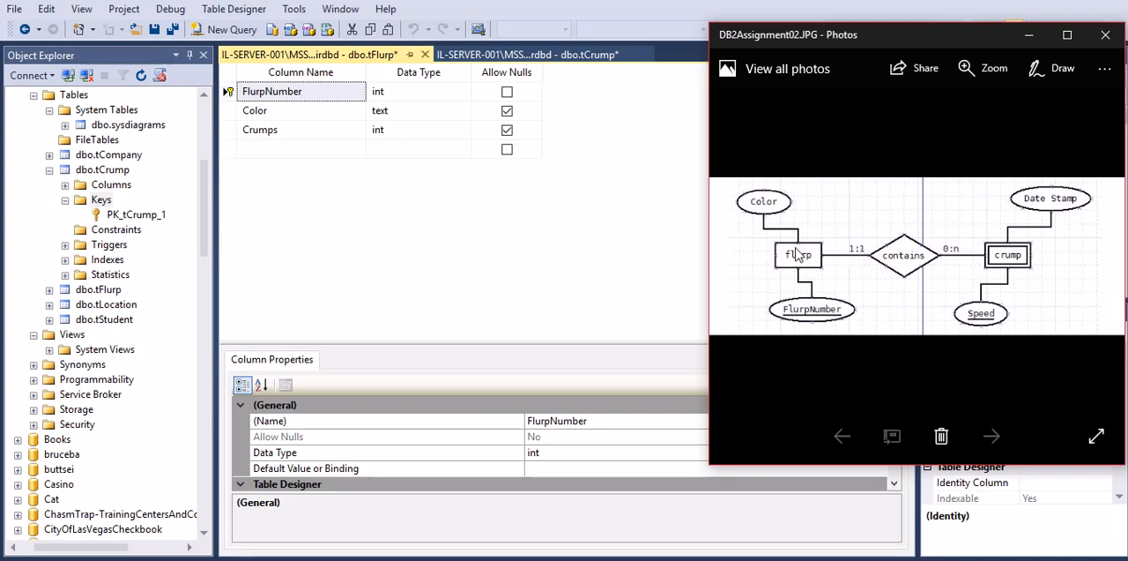
Compare the flurp and crump entities in the ER diagram with the column designs of the tFlurp and tCrump tables
{"action": "left_click", "coordinate": [595, 251]}
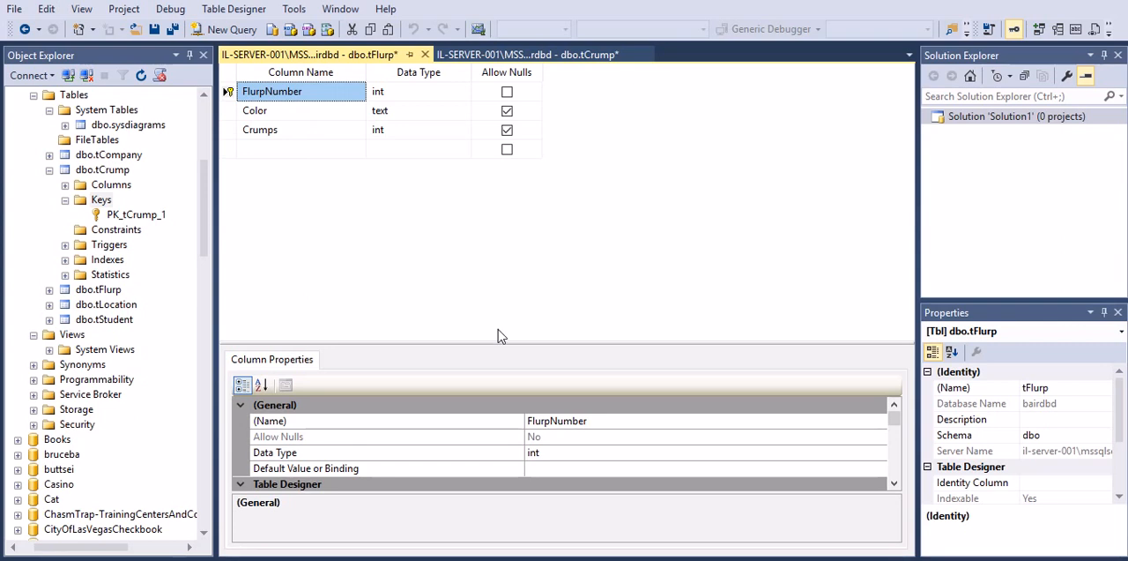
{"action": "key", "text": "alt+Tab"}
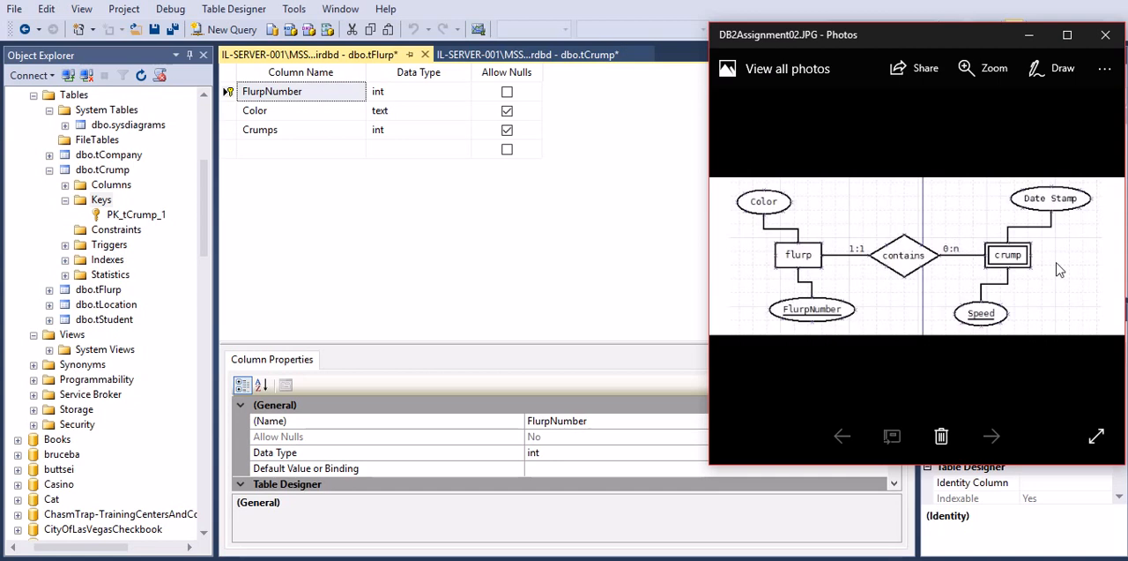
{"action": "left_click", "coordinate": [595, 233]}
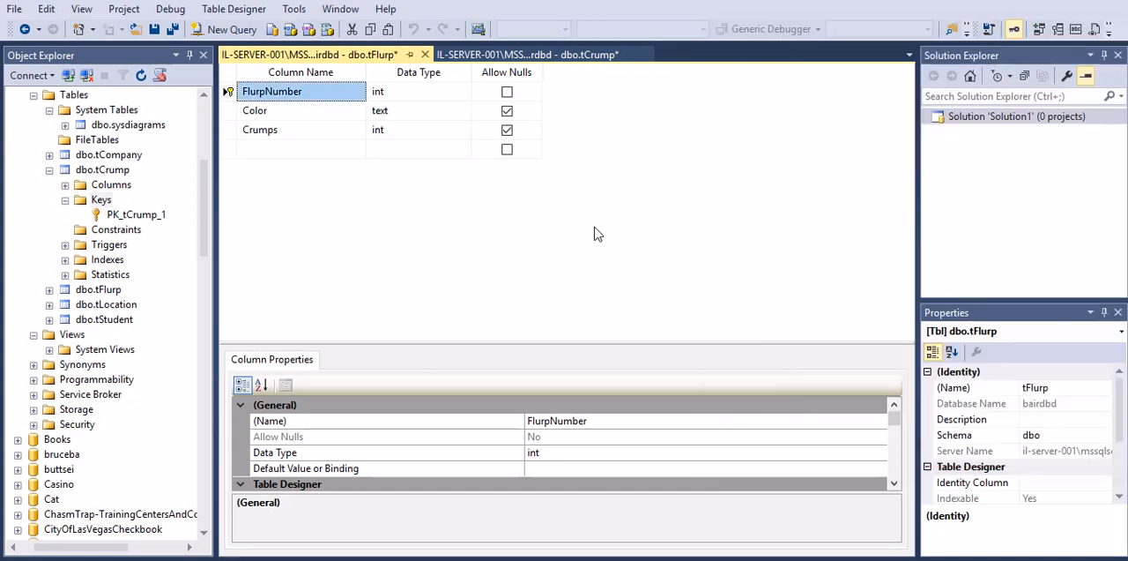
{"action": "left_click", "coordinate": [596, 56]}
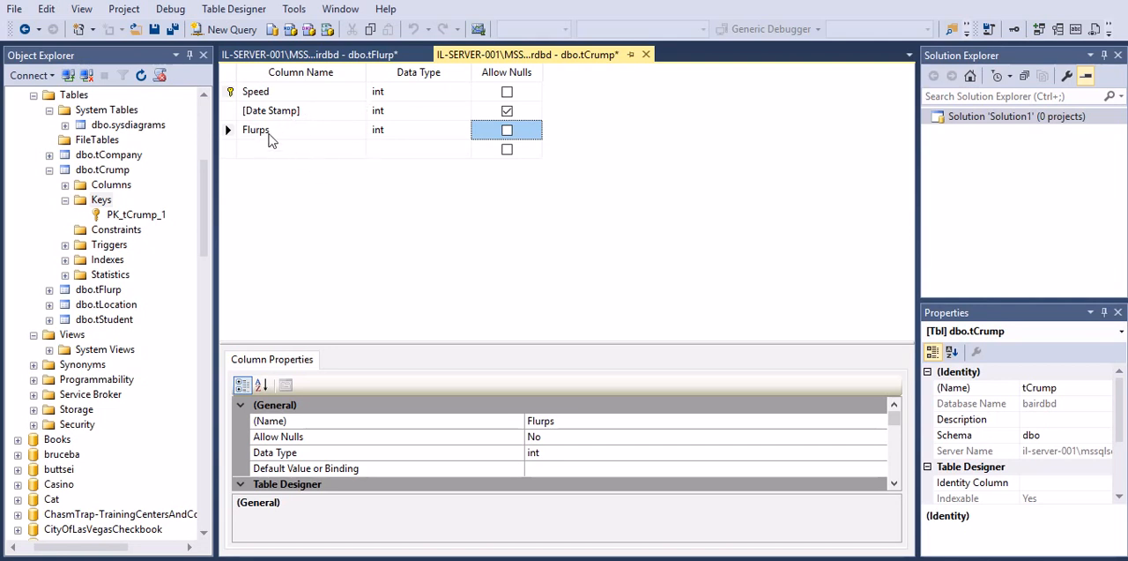
{"action": "left_click", "coordinate": [357, 55]}
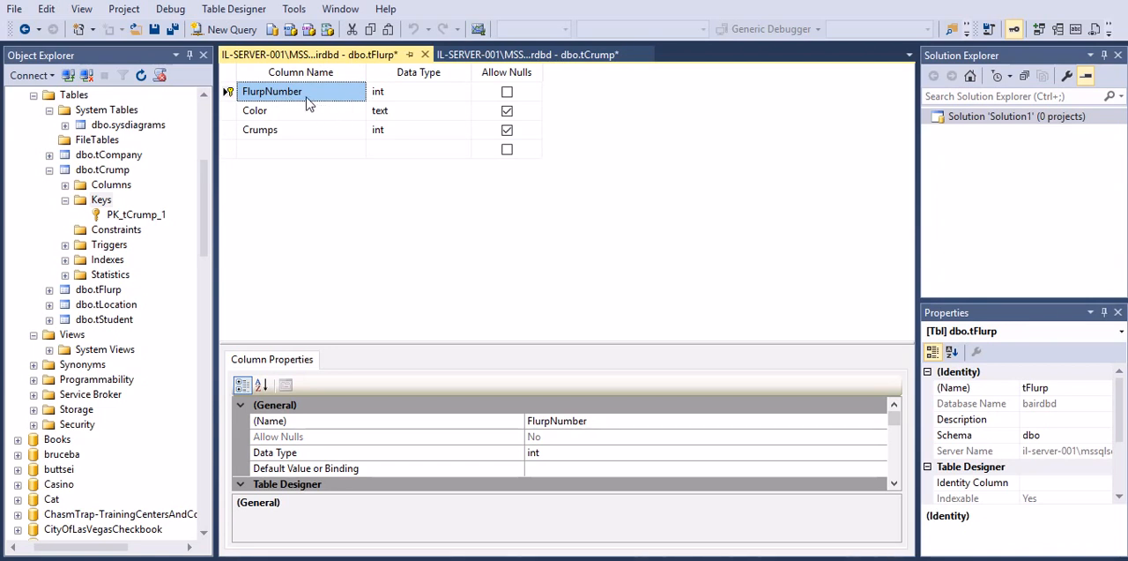
{"action": "left_click", "coordinate": [528, 56]}
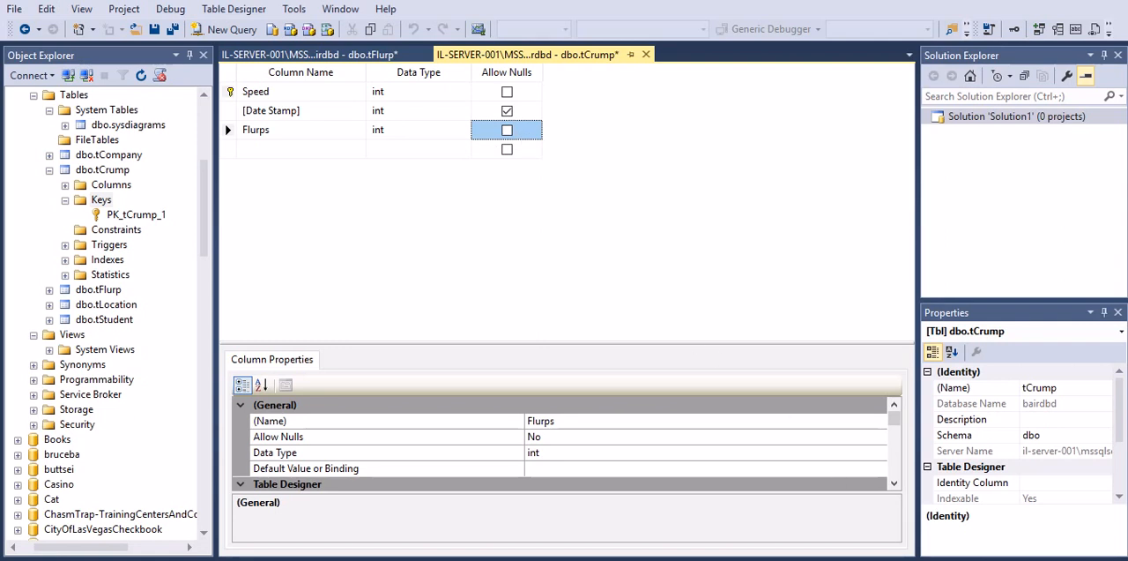
Check the cardinalities of the contains relationship in the Photos diagram against the Allow Nulls settings in the tFlurp design
{"action": "left_click", "coordinate": [897, 560]}
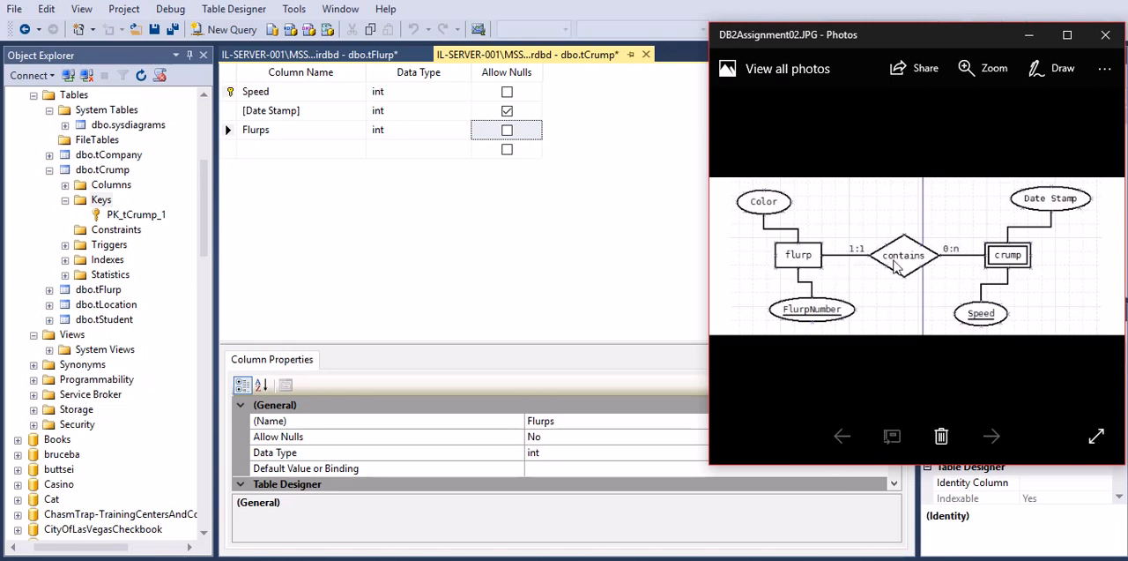
{"action": "left_click", "coordinate": [599, 234]}
{"action": "left_click", "coordinate": [352, 55]}
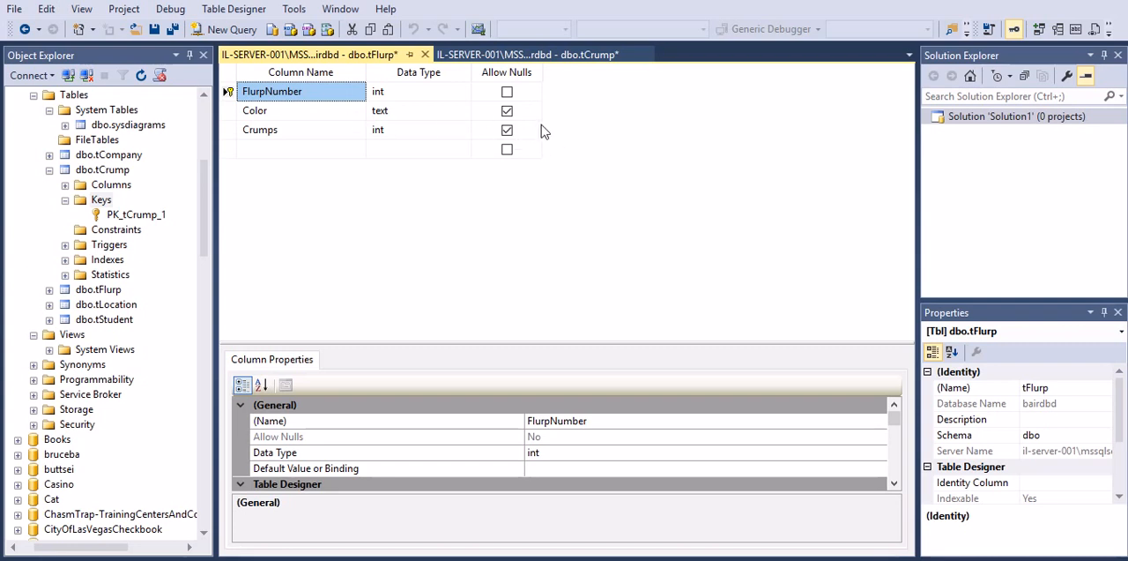
{"action": "key", "text": "alt+Tab"}
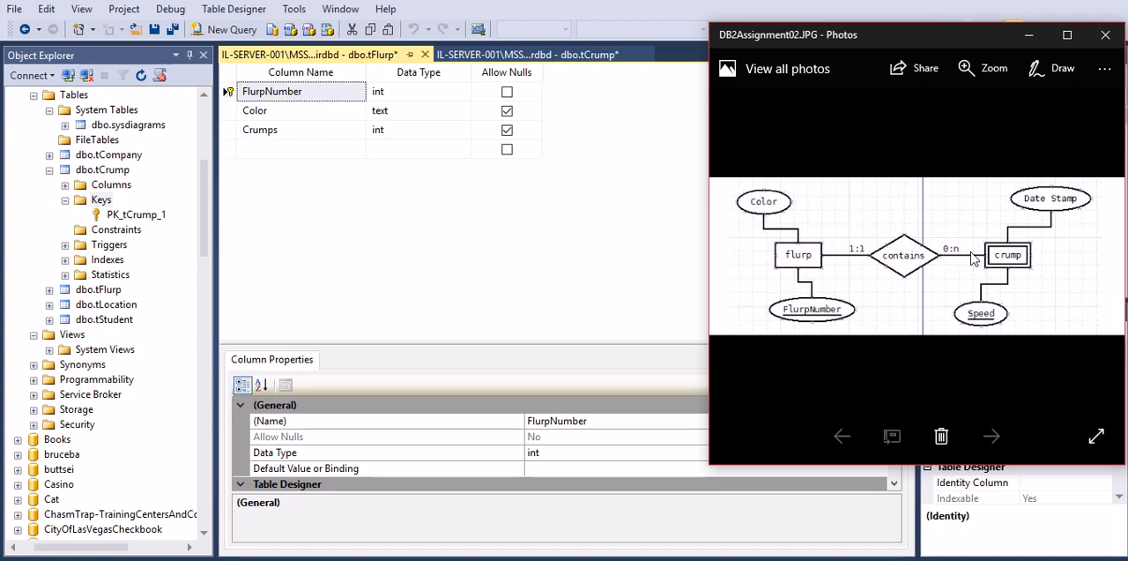
{"action": "left_click", "coordinate": [659, 234]}
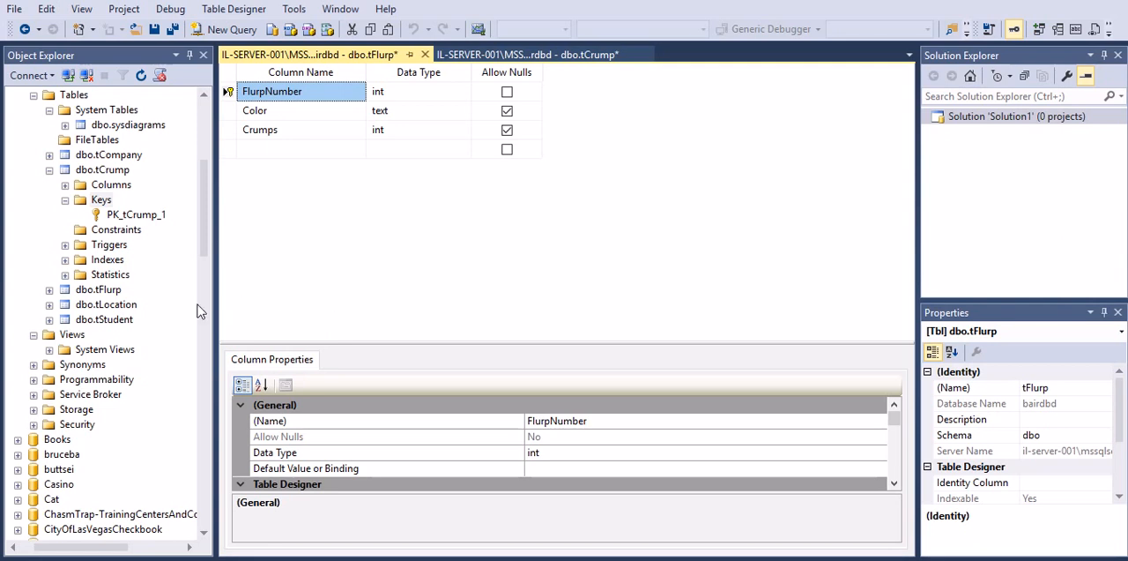
Open the foreign key relationships of tCrump, look at FK_tCrump_tFlurp, and close the dialog
{"action": "right_click", "coordinate": [104, 200]}
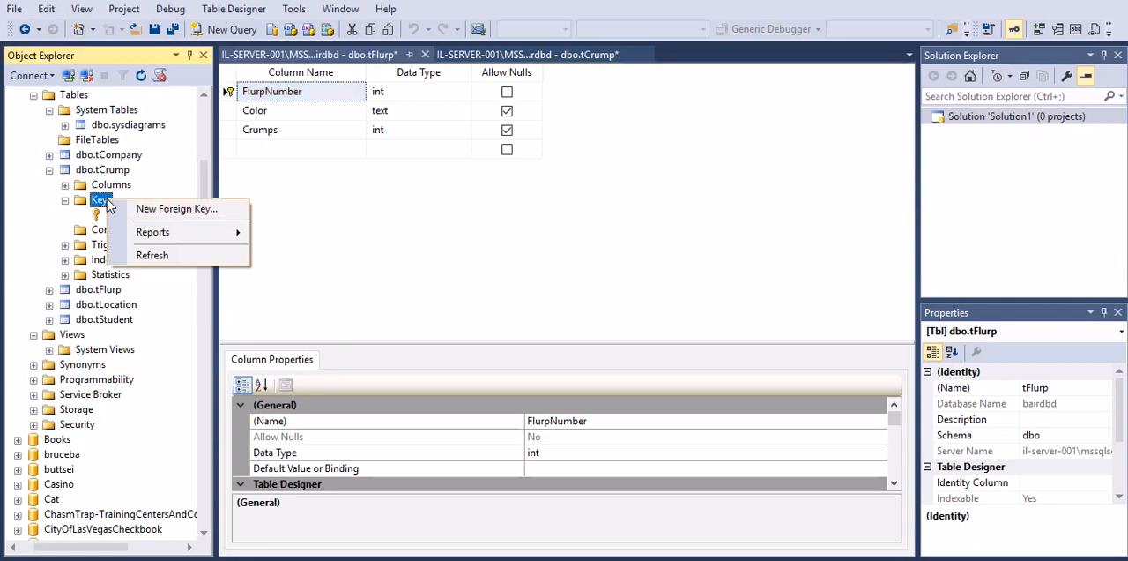
{"action": "left_click", "coordinate": [165, 210]}
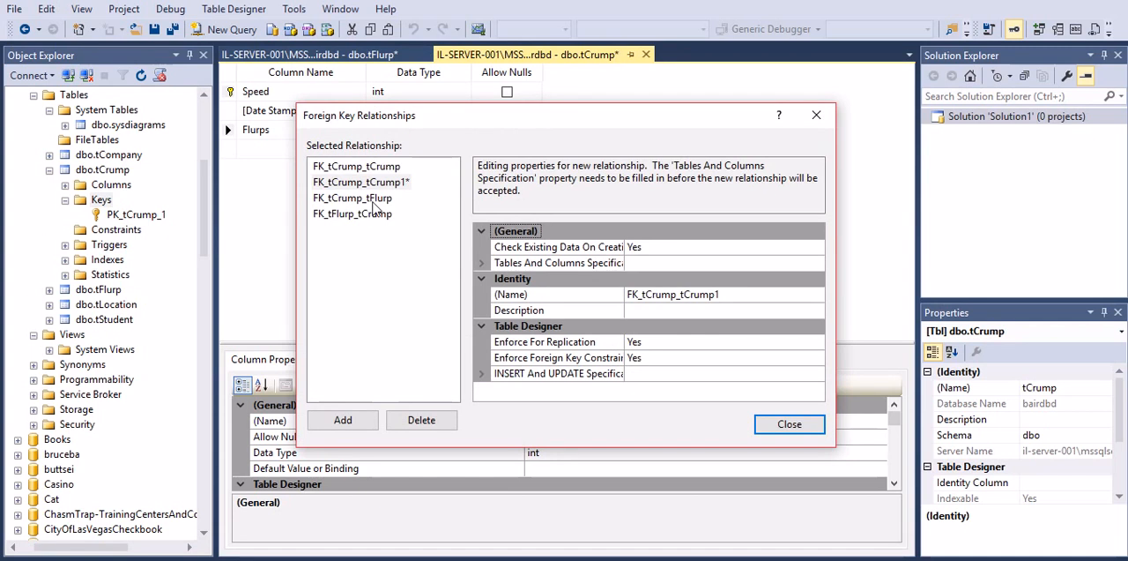
{"action": "left_click", "coordinate": [381, 199]}
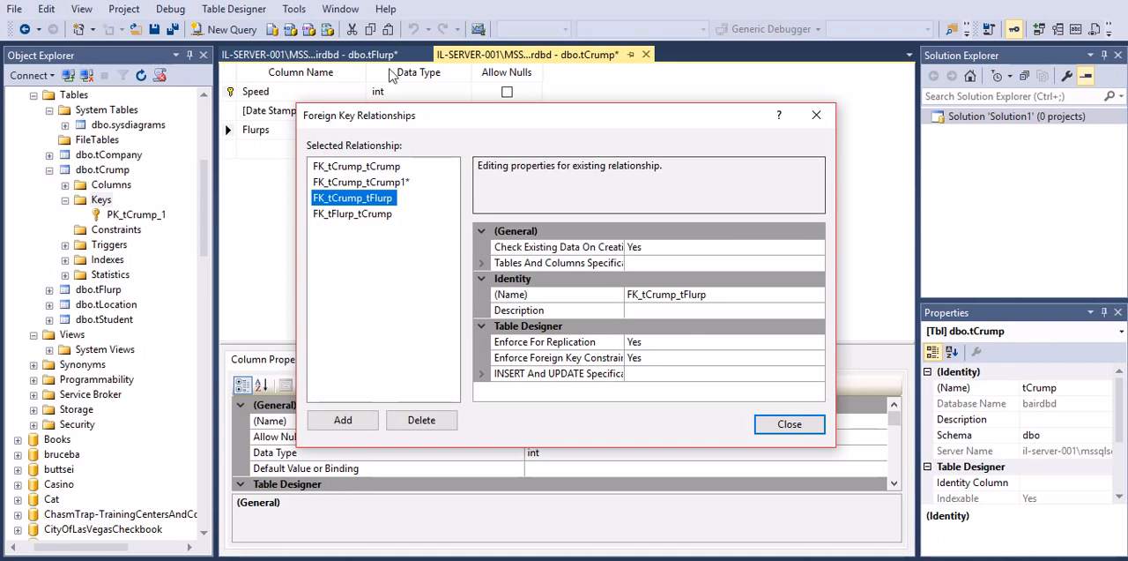
{"action": "left_click", "coordinate": [391, 58]}
{"action": "left_click", "coordinate": [819, 117]}
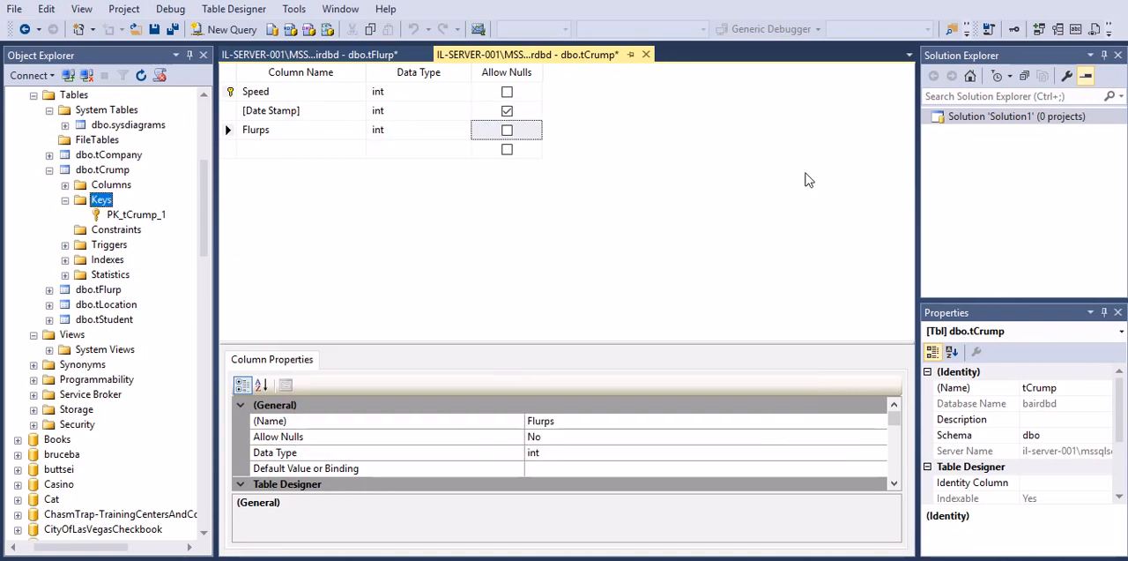
Review the key columns in the tFlurp and tCrump table designs
{"action": "left_click", "coordinate": [386, 56]}
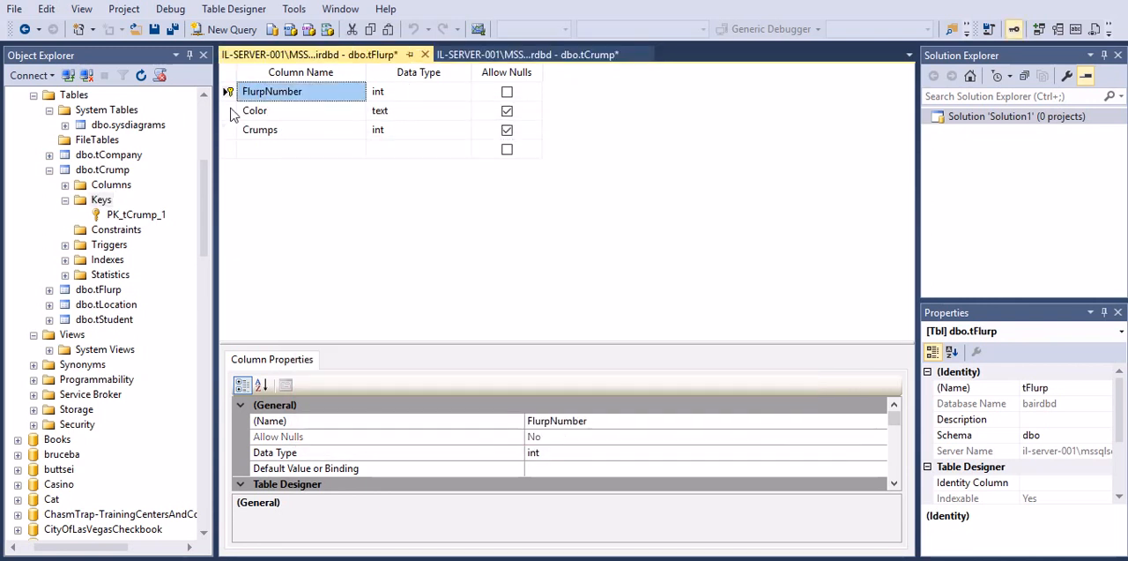
{"action": "left_click", "coordinate": [523, 54]}
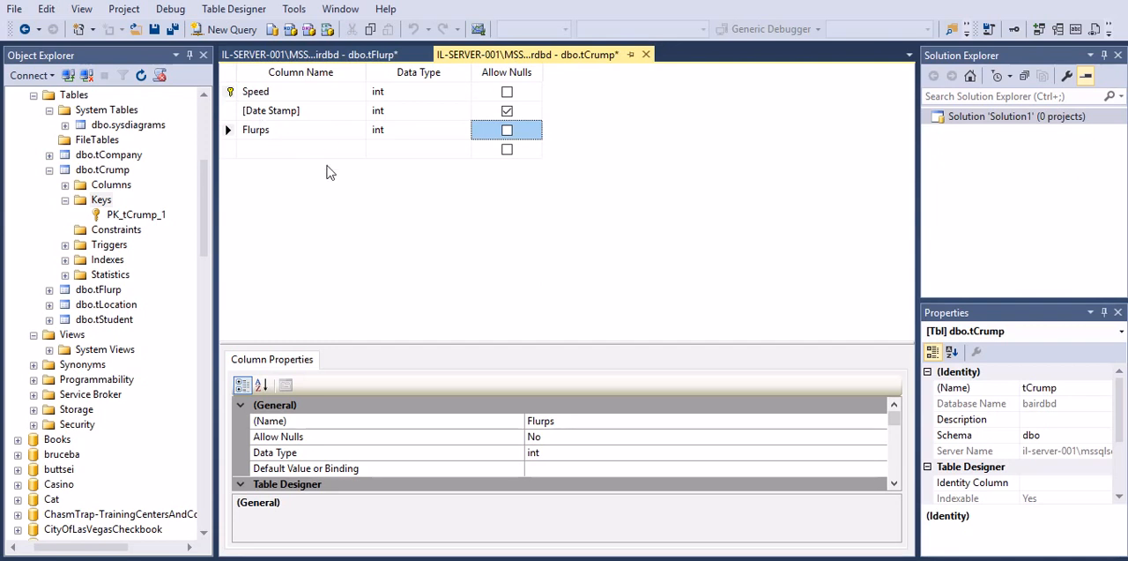
{"action": "left_click", "coordinate": [359, 54]}
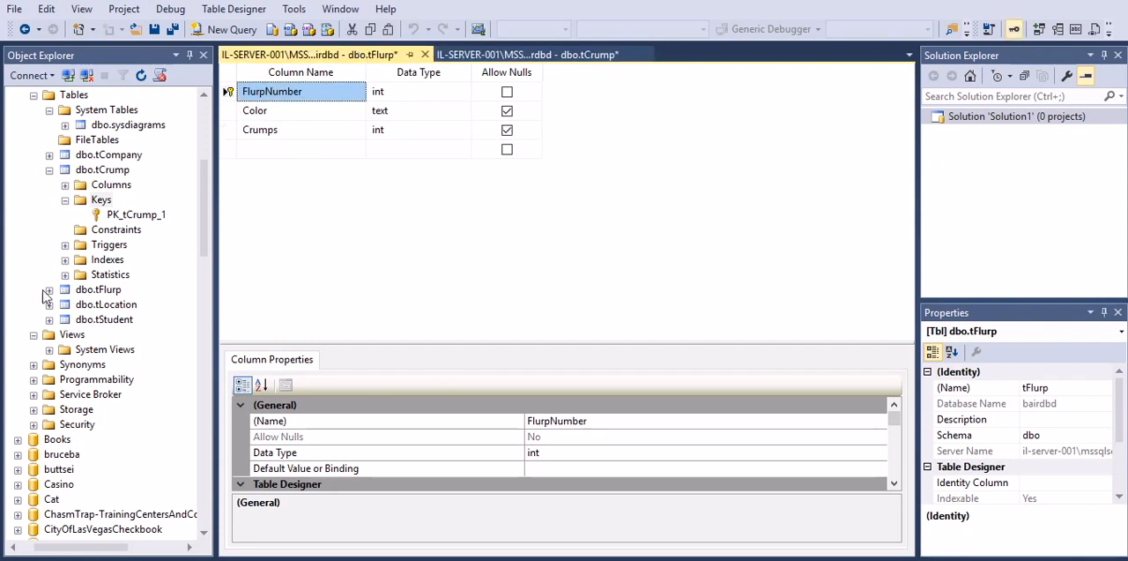
Start a new foreign key on tCrump and examine the delete and update rules of it and of FK_tCrump_tFlurp
{"action": "left_click", "coordinate": [102, 201]}
{"action": "right_click", "coordinate": [102, 201]}
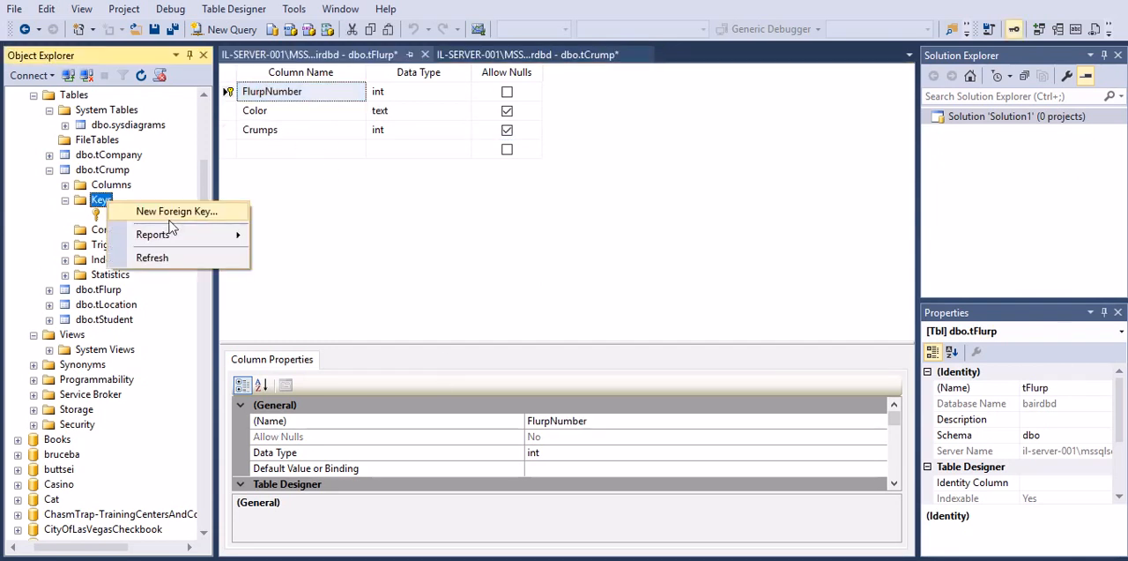
{"action": "left_click", "coordinate": [155, 212]}
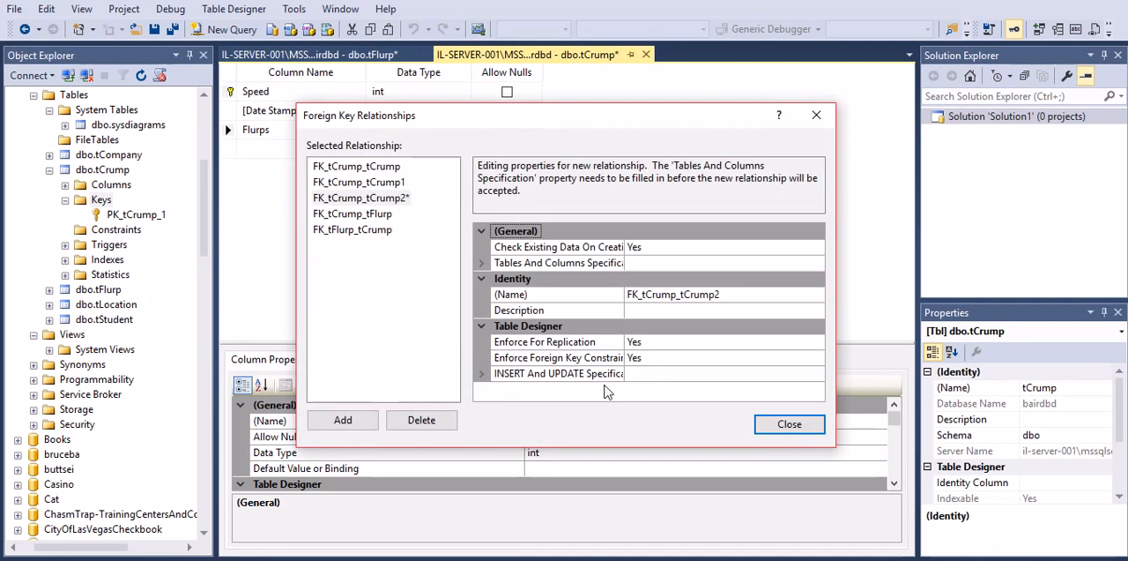
{"action": "double_click", "coordinate": [598, 374]}
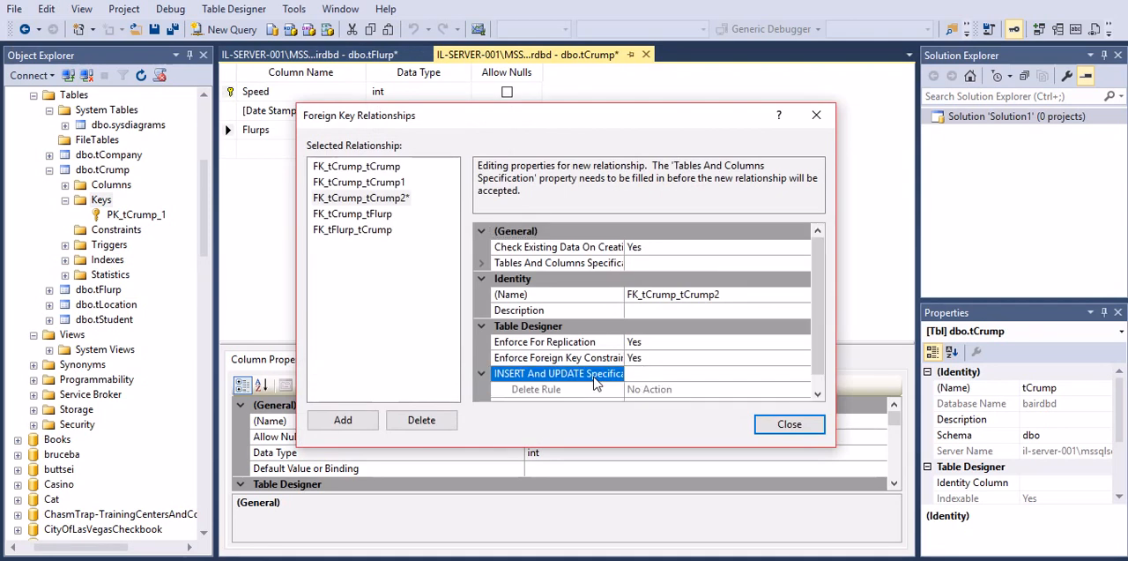
{"action": "scroll", "coordinate": [597, 382], "scroll_direction": "down", "scroll_amount": 1}
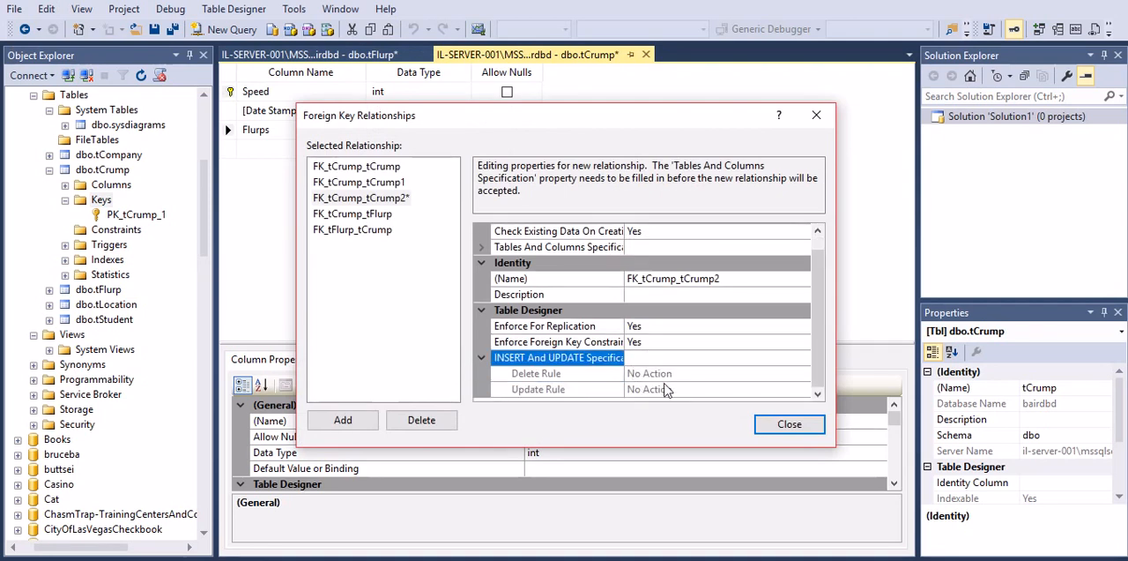
{"action": "left_click", "coordinate": [348, 214]}
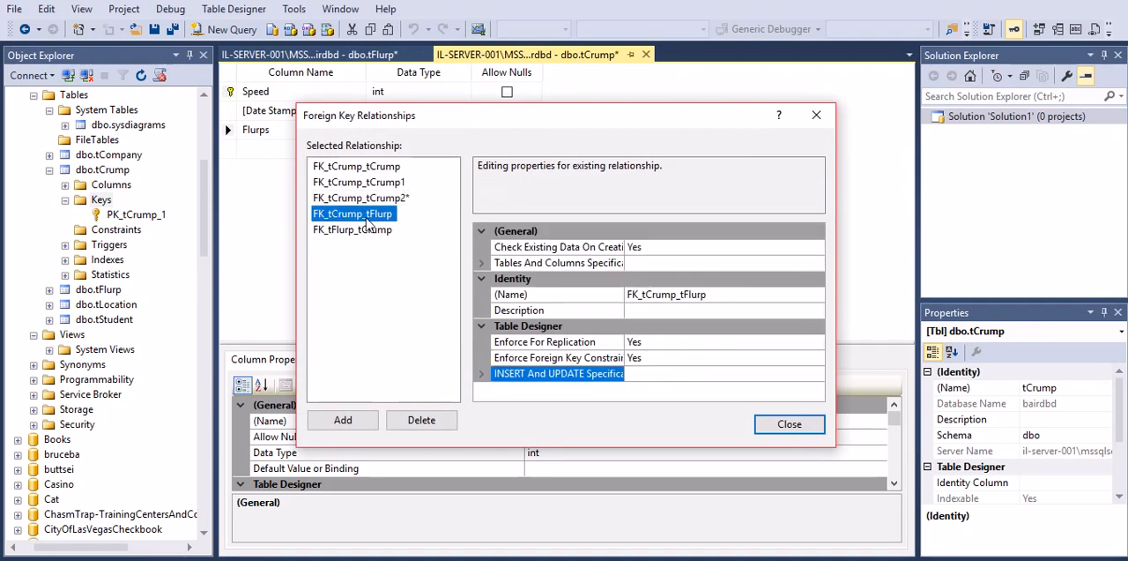
{"action": "double_click", "coordinate": [596, 379]}
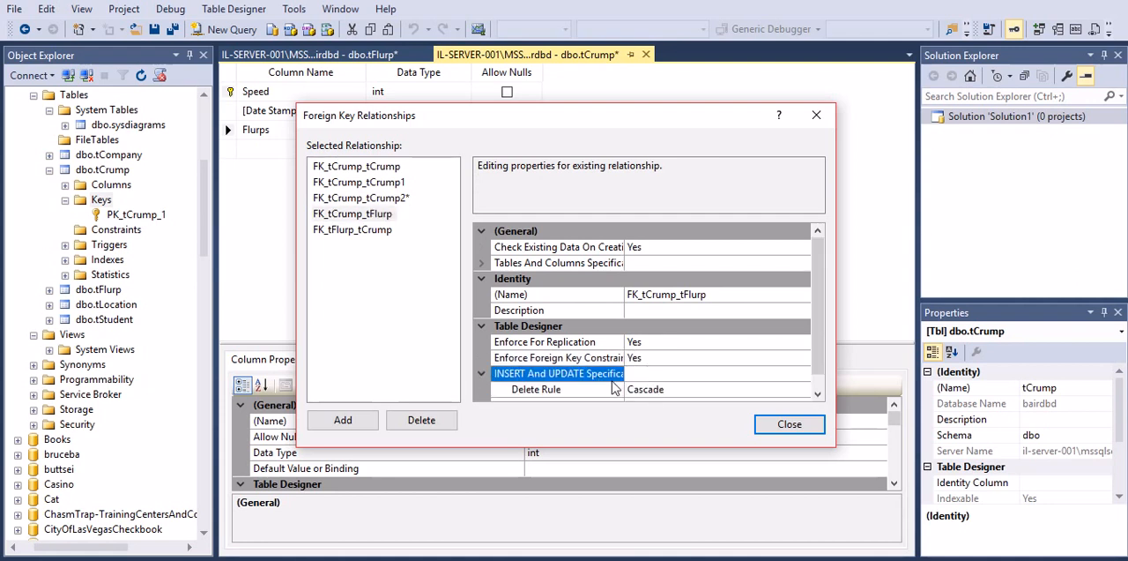
{"action": "scroll", "coordinate": [614, 388], "scroll_direction": "down", "scroll_amount": 1}
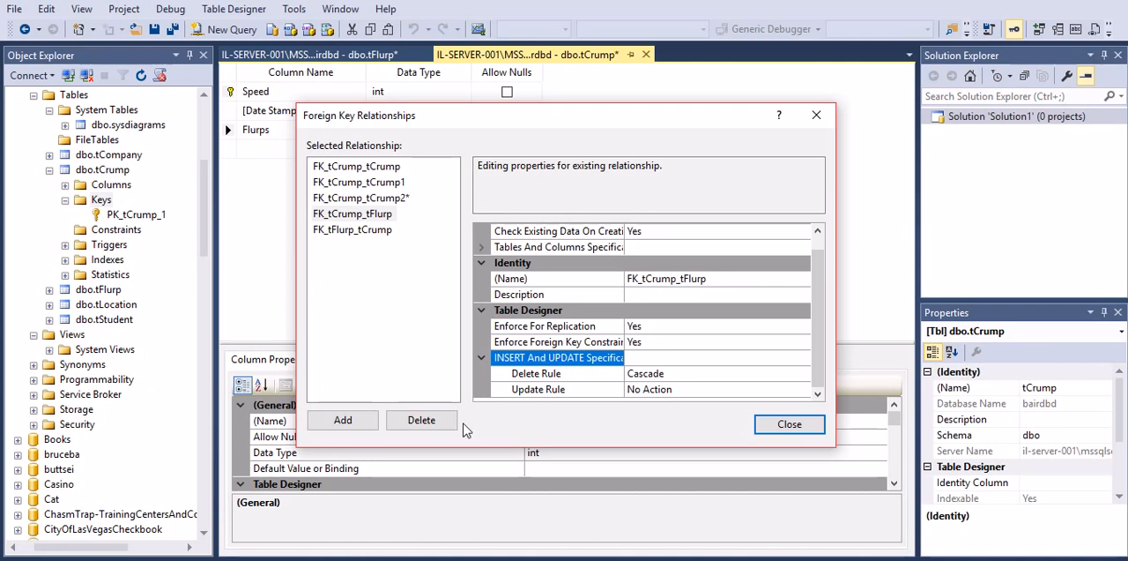
Add another relationship to tCrump's foreign keys and close the Foreign Key Relationships dialog
{"action": "left_click", "coordinate": [371, 420]}
{"action": "left_click", "coordinate": [371, 419]}
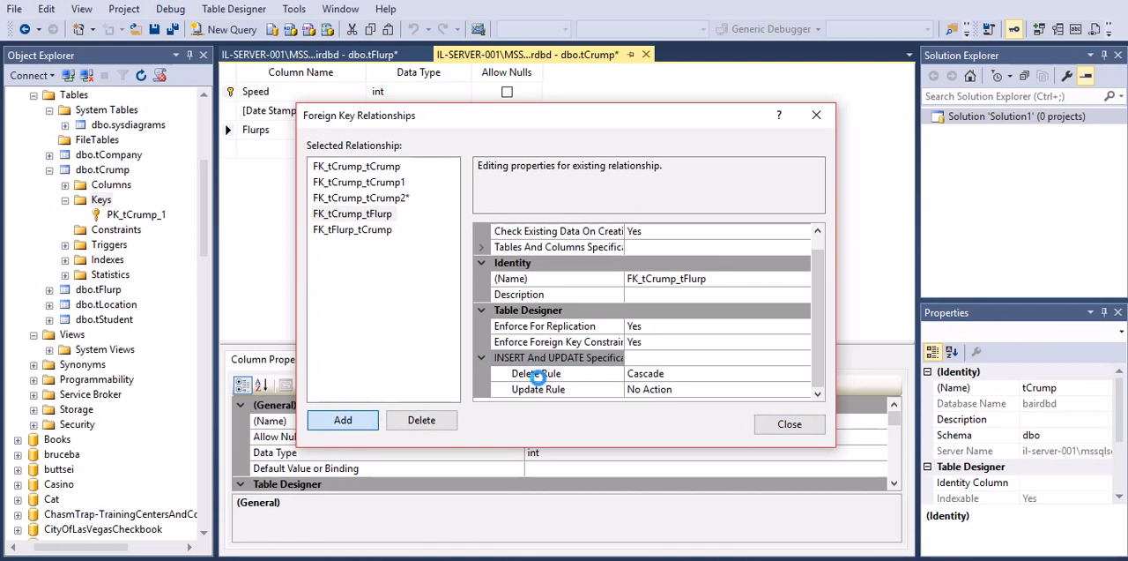
{"action": "left_click", "coordinate": [771, 425]}
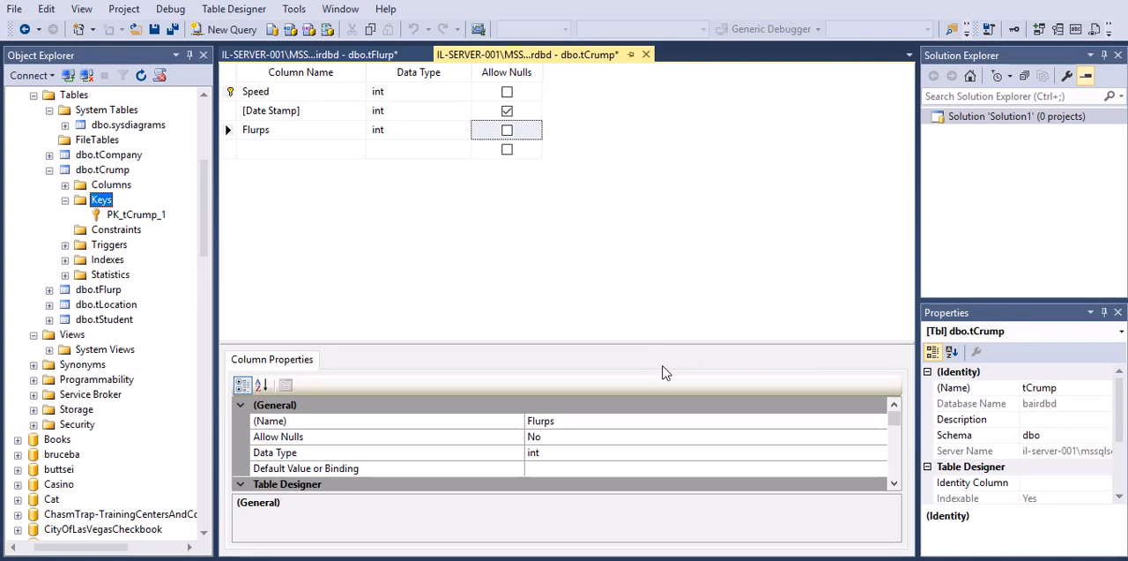
Switch to the DB2Assignment02.JPG diagram in Photos to examine the relationship between flurp and crump
{"action": "key", "text": "alt+Tab"}
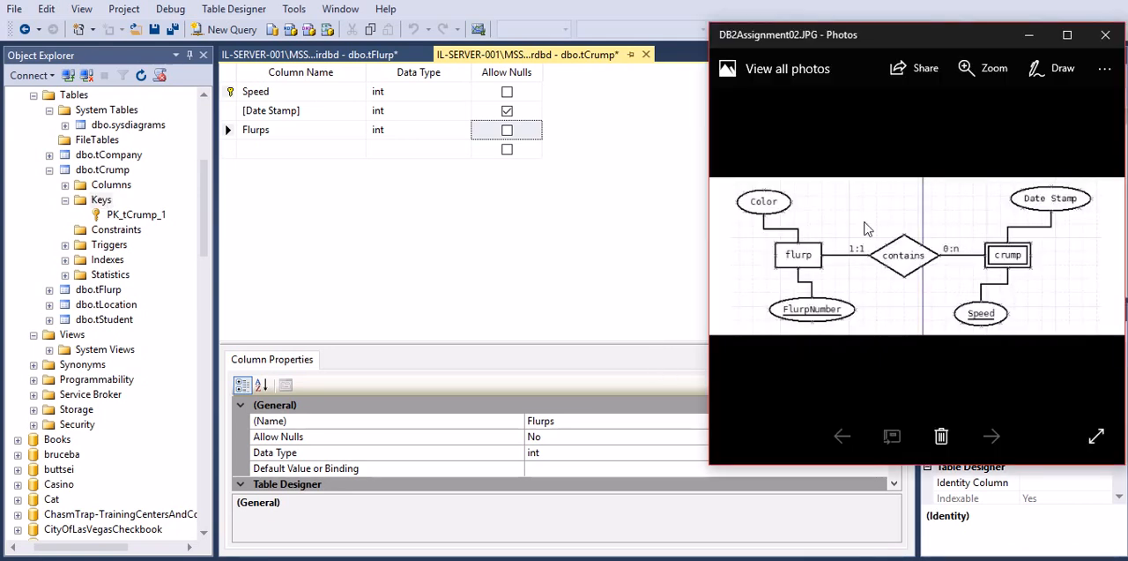